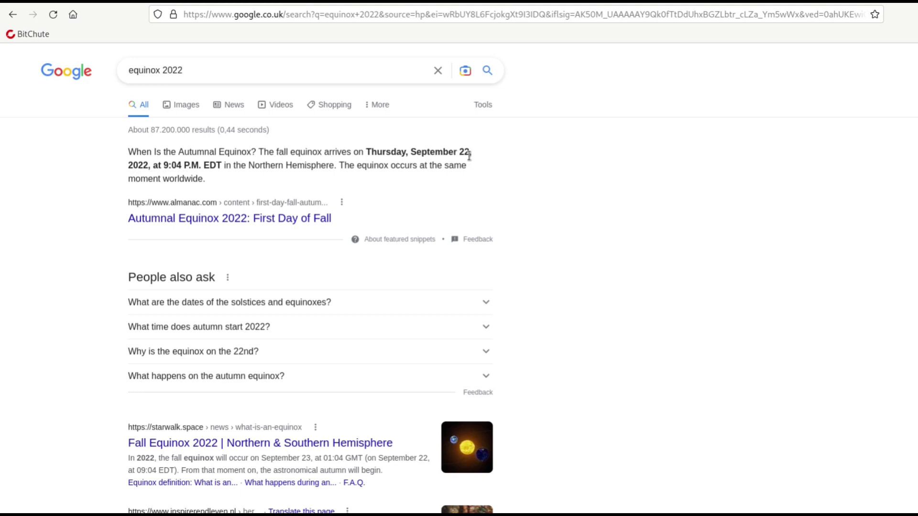
Load suncalc.org and open the date calendar, still on 27 Jan 2023
{"action": "left_click", "coordinate": [72, 14]}
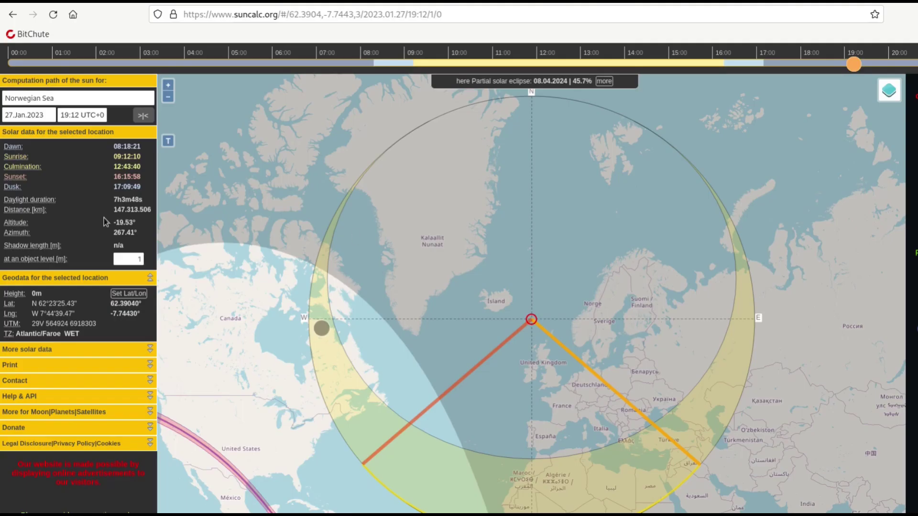
{"action": "left_click", "coordinate": [42, 116]}
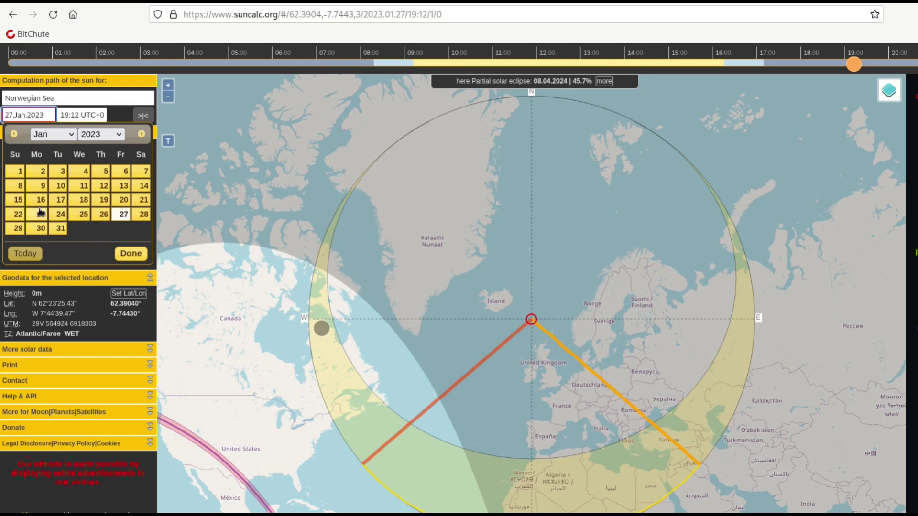
Pick 22 Sep 2022 as the date, giving sunrise 07:13:44 and sunset 19:32:07
{"action": "left_click", "coordinate": [18, 215]}
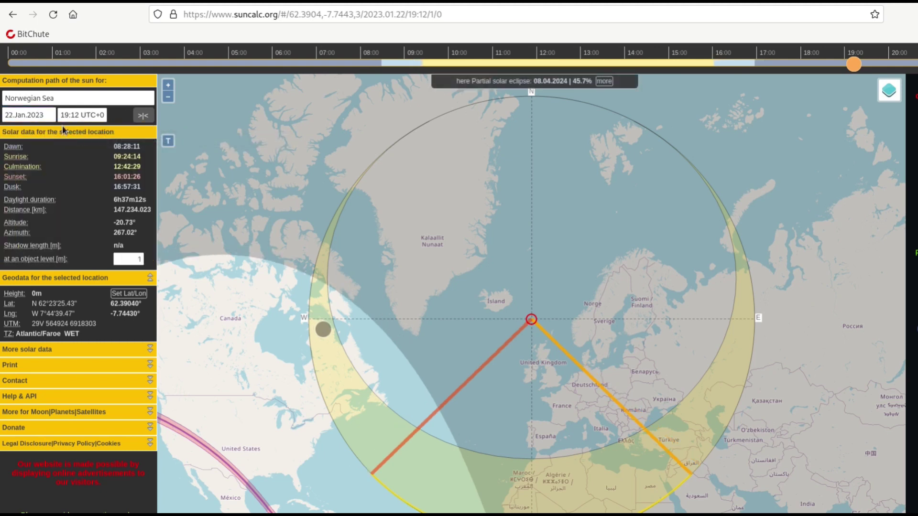
{"action": "left_click", "coordinate": [51, 118]}
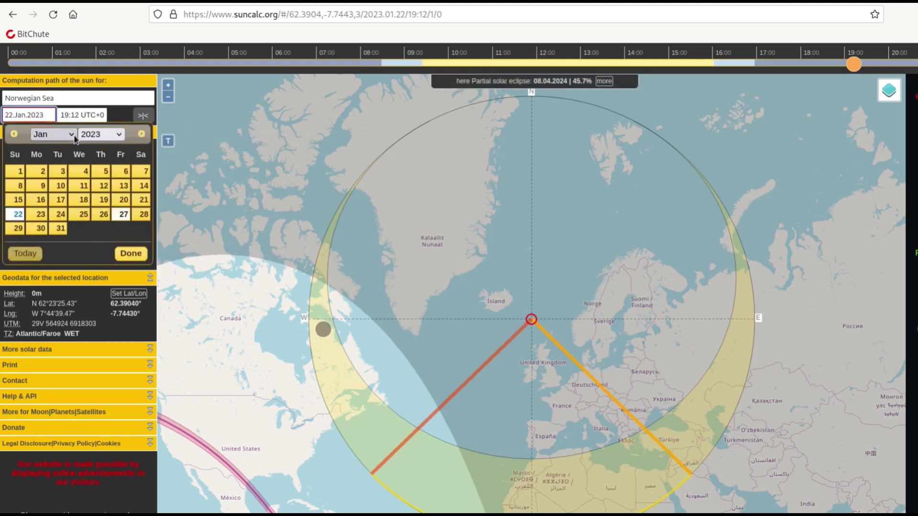
{"action": "left_click", "coordinate": [74, 136]}
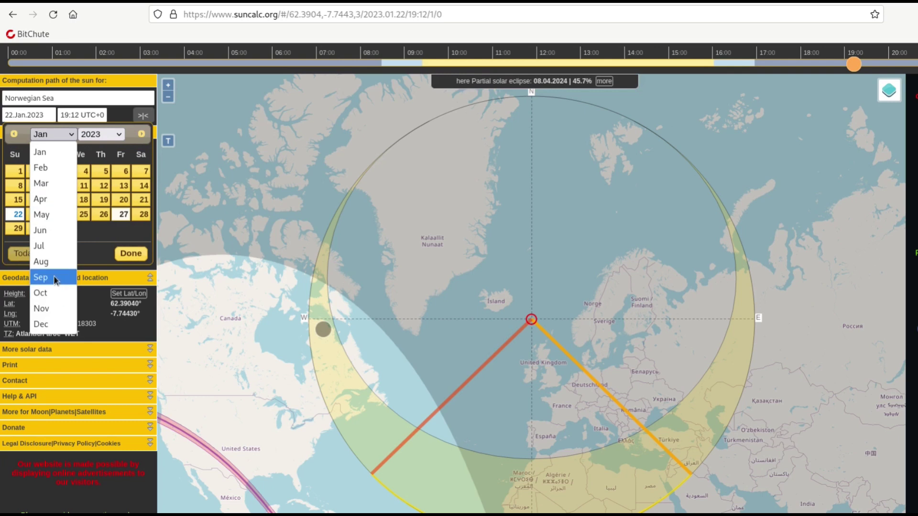
{"action": "left_click", "coordinate": [55, 278]}
{"action": "left_click", "coordinate": [111, 137]}
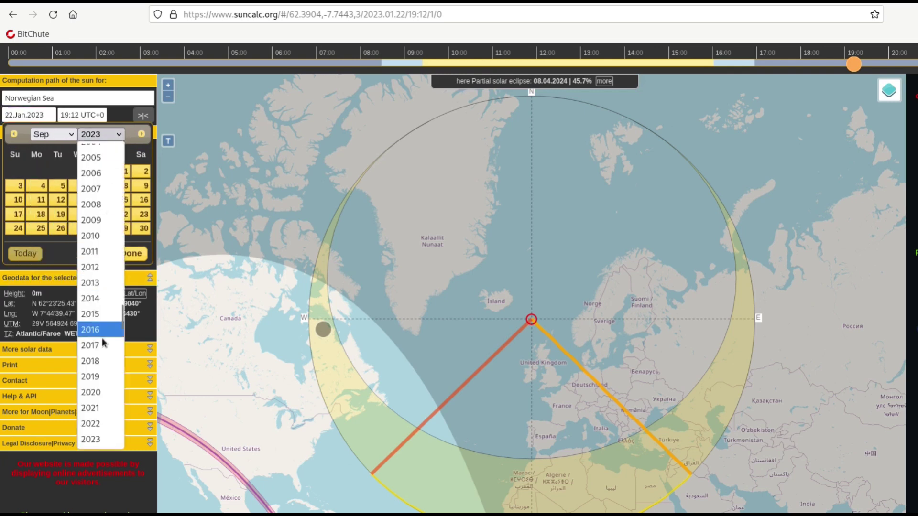
{"action": "left_click", "coordinate": [101, 423]}
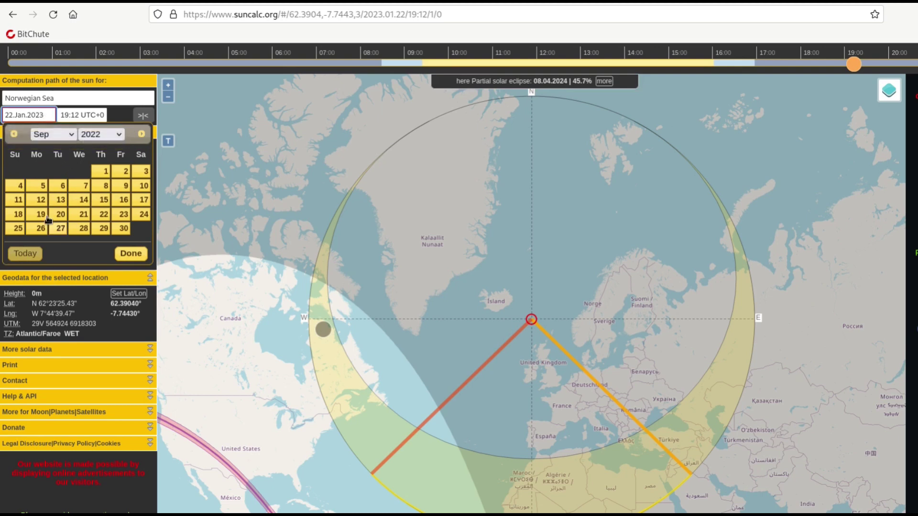
{"action": "left_click", "coordinate": [106, 214]}
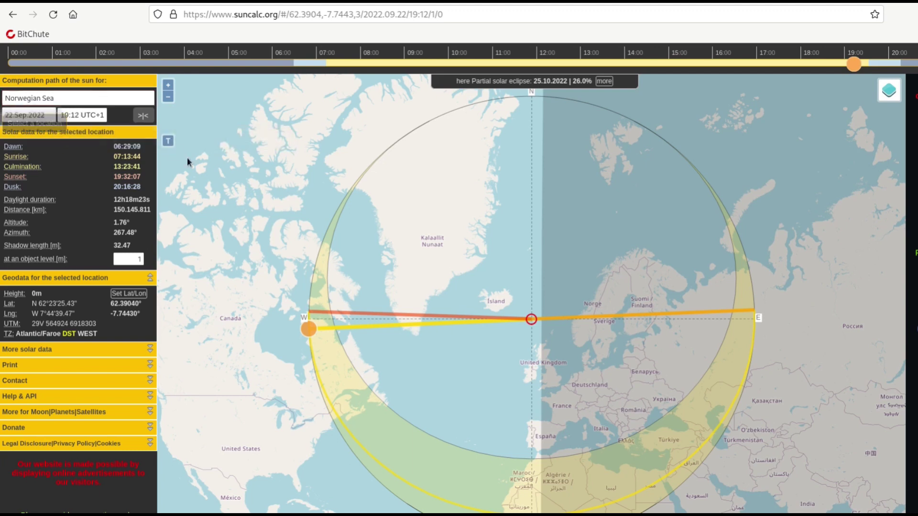
Set the coordinates to latitude 45, longitude 0, near Puynormand, Gironde
{"action": "left_click", "coordinate": [128, 293]}
{"action": "left_click", "coordinate": [241, 158]}
{"action": "double_click", "coordinate": [242, 157]}
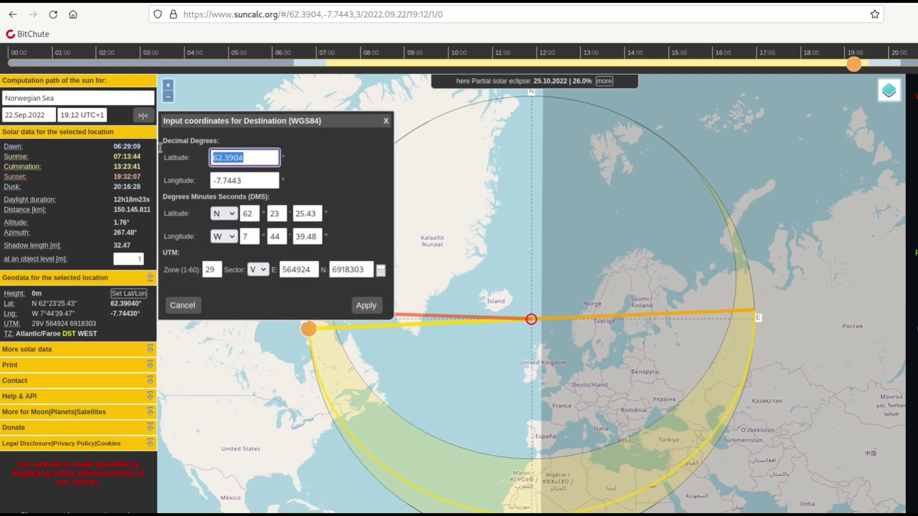
{"action": "type", "text": "45"}
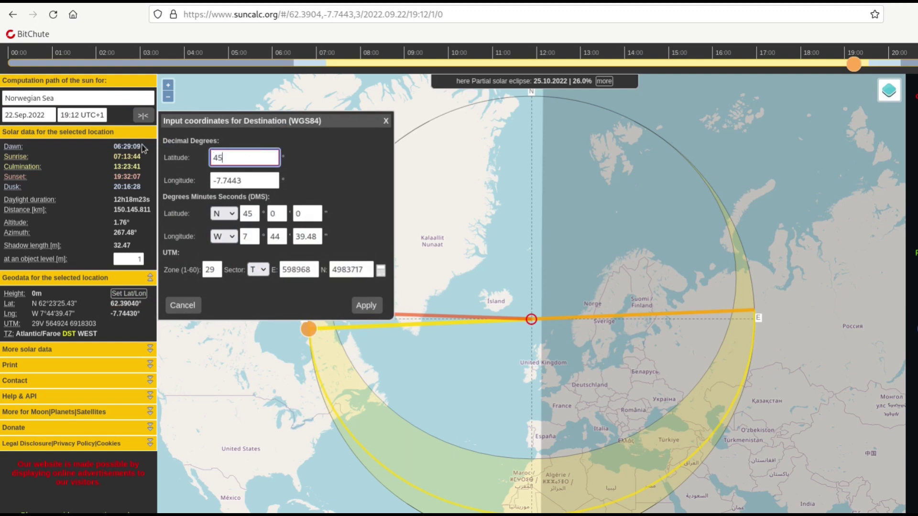
{"action": "key", "text": "Tab"}
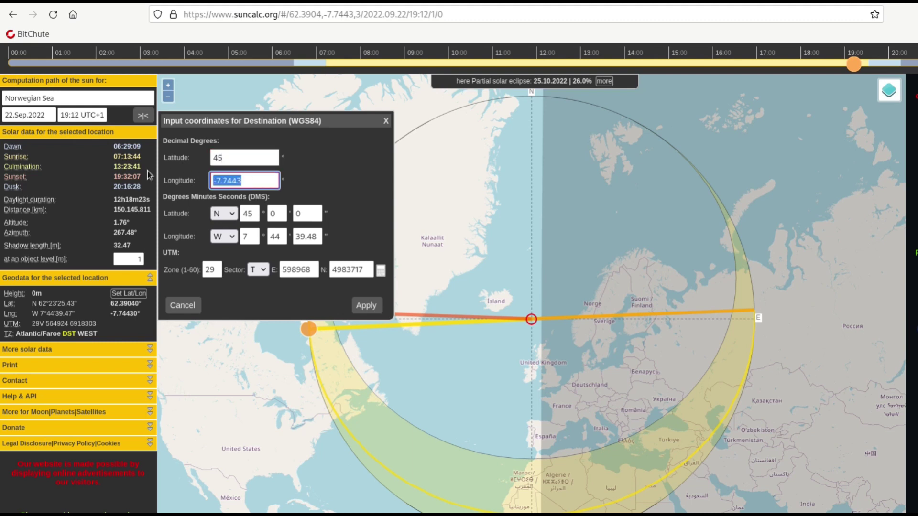
{"action": "type", "text": "0"}
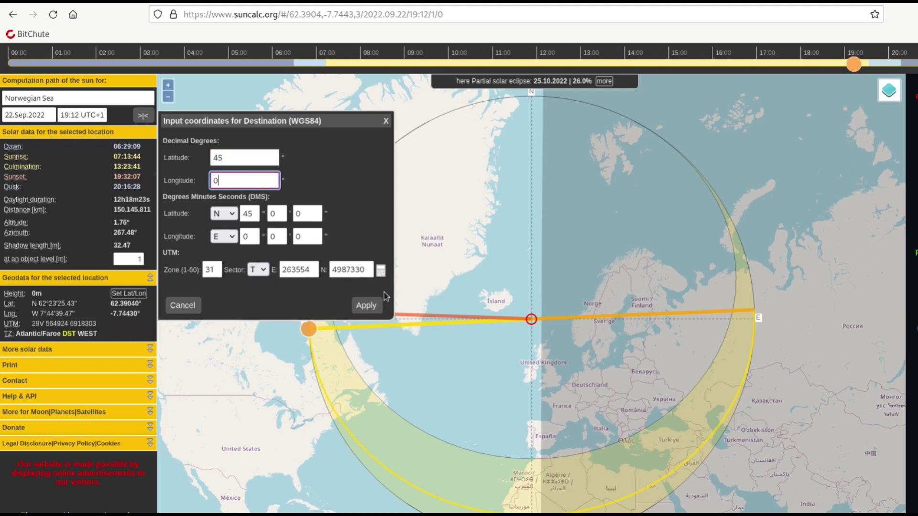
{"action": "left_click", "coordinate": [366, 307]}
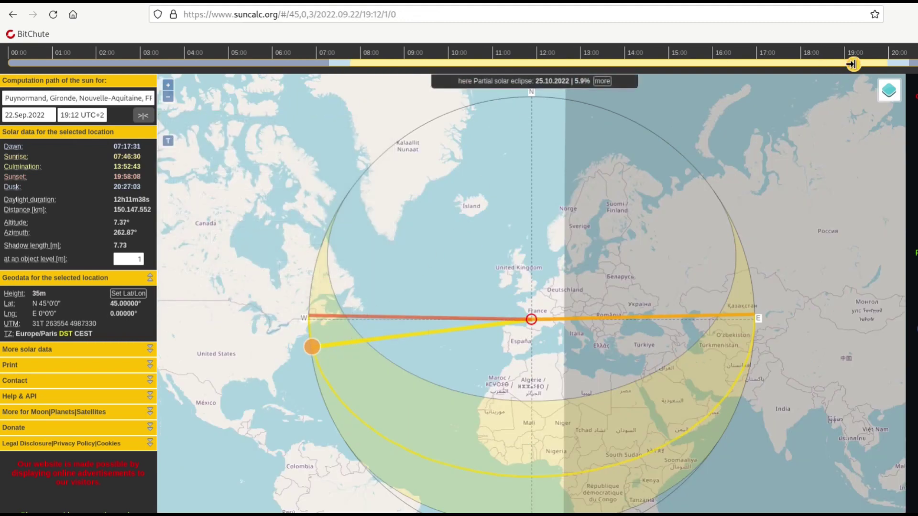
Move the time to the 13:53 culmination and highlight the 45.23° altitude
{"action": "mouse_move", "coordinate": [854, 66]}
{"action": "left_mouse_down"}
{"action": "mouse_move", "coordinate": [650, 79]}
{"action": "mouse_move", "coordinate": [606, 97]}
{"action": "mouse_move", "coordinate": [621, 101]}
{"action": "left_mouse_up"}
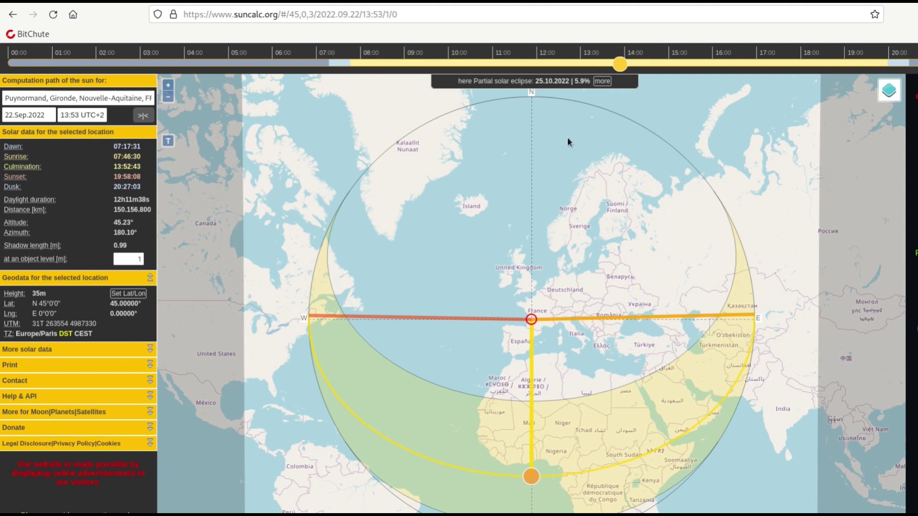
{"action": "double_click", "coordinate": [117, 222]}
Capture a 291×173 screenshot of the 45.23° solar data panel and review it fullscreen
{"action": "key", "text": "Print"}
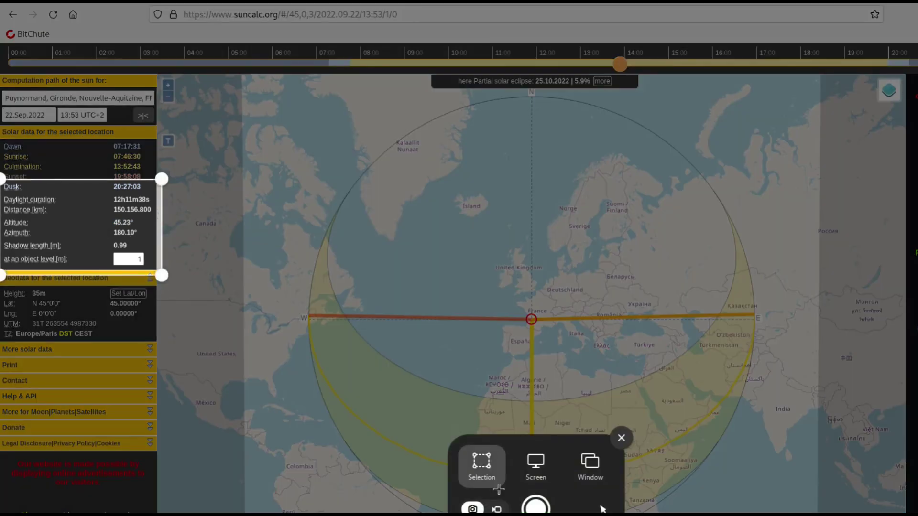
{"action": "left_click", "coordinate": [535, 506]}
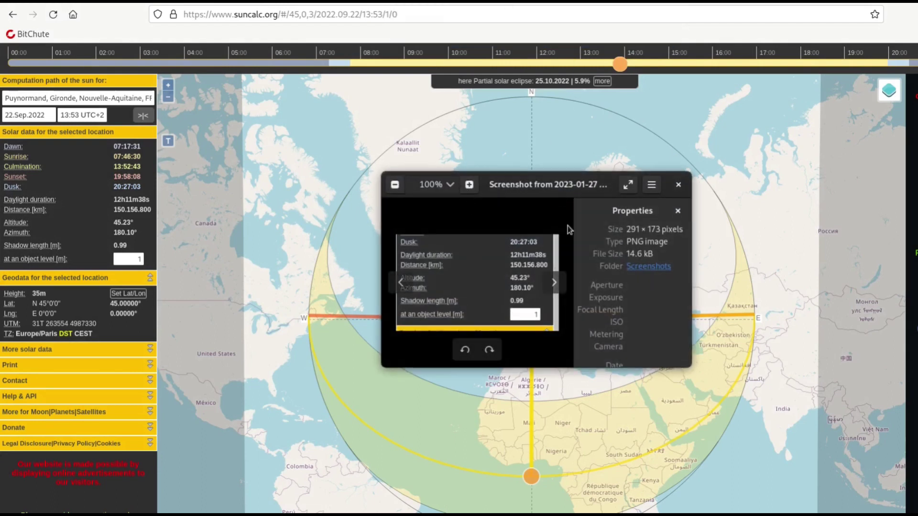
{"action": "left_click", "coordinate": [627, 187]}
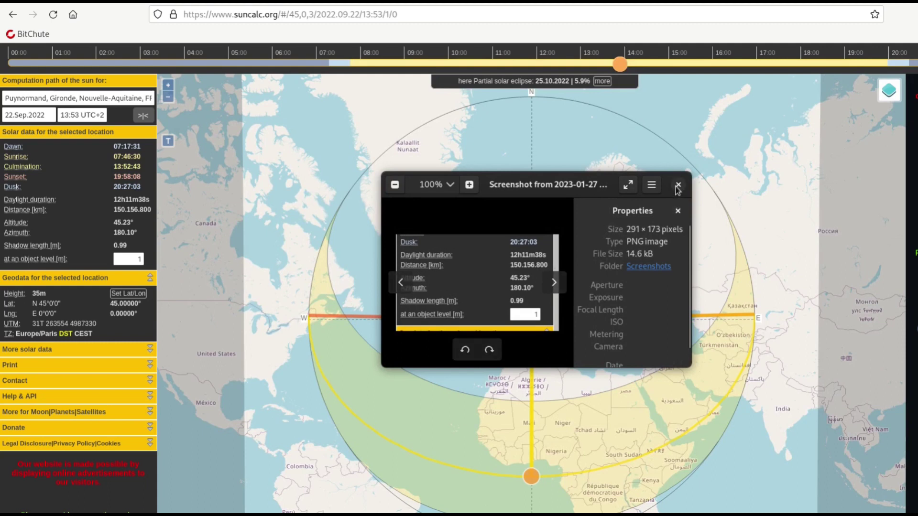
{"action": "left_click", "coordinate": [677, 185]}
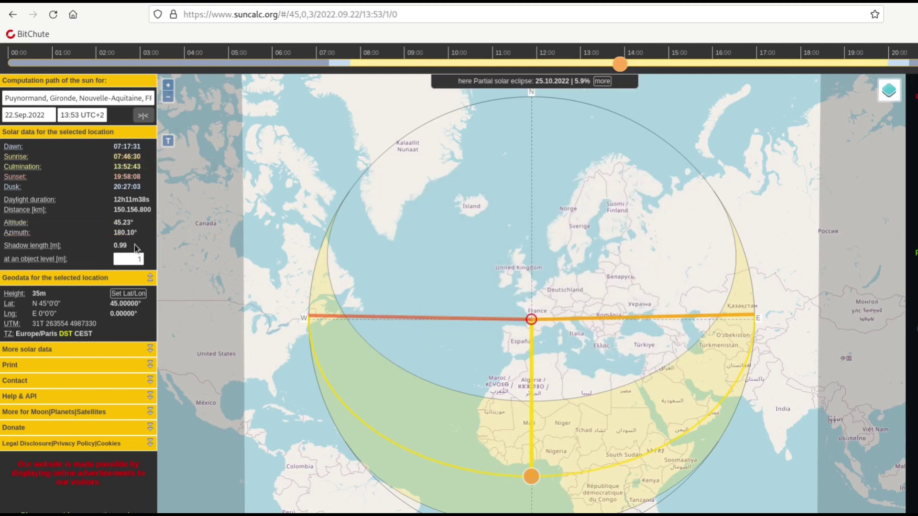
Change latitude to -45 and move the time to 11:52, showing 44.80° altitude
{"action": "left_click", "coordinate": [128, 293]}
{"action": "double_click", "coordinate": [217, 158]}
{"action": "type", "text": "-45"}
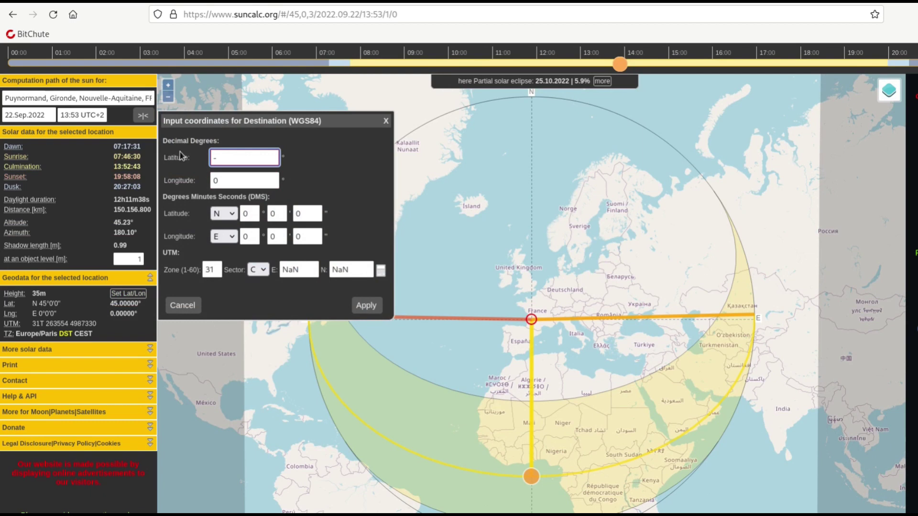
{"action": "left_click", "coordinate": [366, 306]}
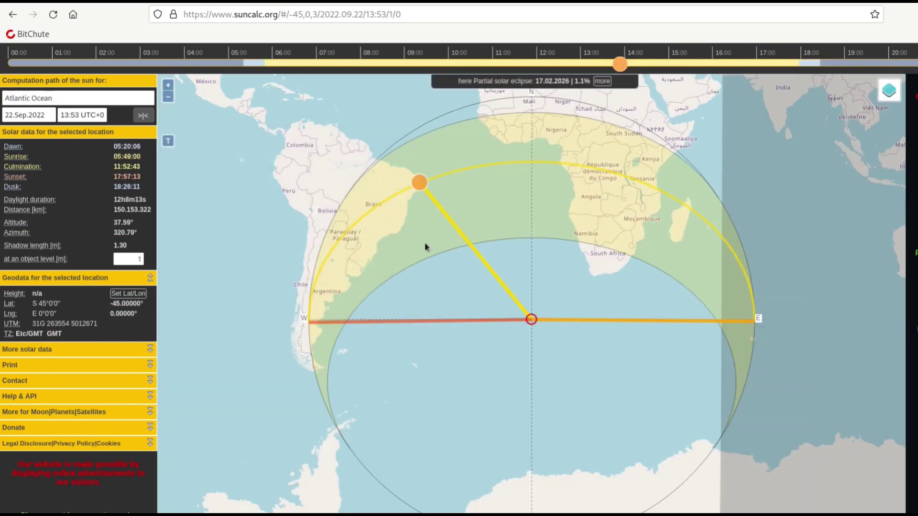
{"action": "mouse_move", "coordinate": [617, 63]}
{"action": "left_mouse_down"}
{"action": "mouse_move", "coordinate": [626, 63]}
{"action": "mouse_move", "coordinate": [528, 68]}
{"action": "left_mouse_up"}
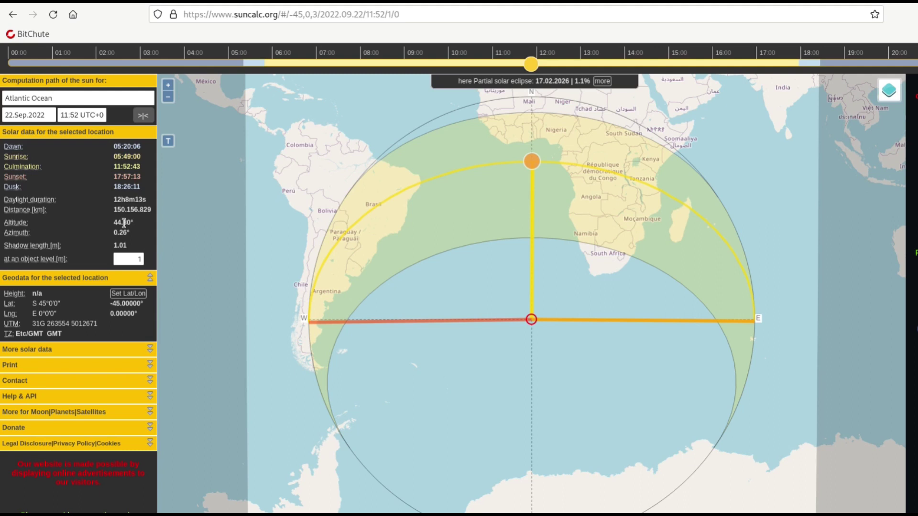
Capture a second screenshot of the 44.80° solar data panel and review it fullscreen
{"action": "key", "text": "Print"}
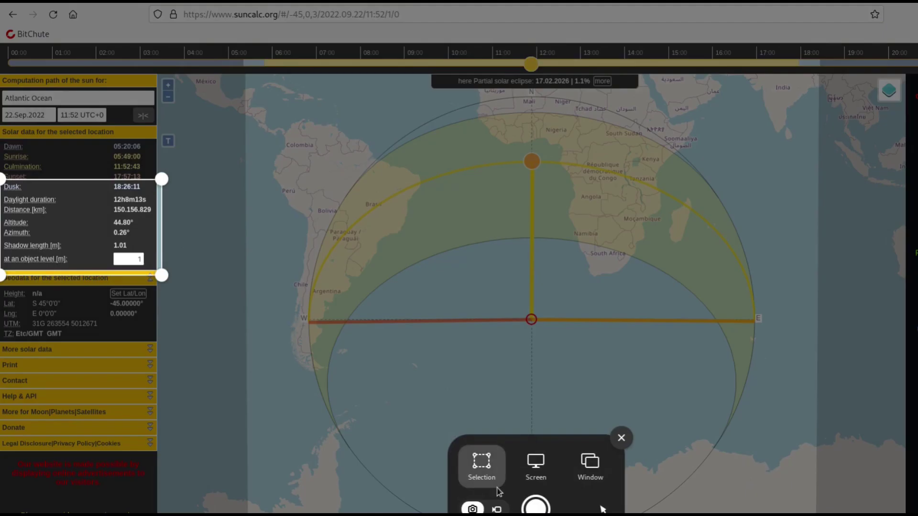
{"action": "left_click", "coordinate": [533, 505]}
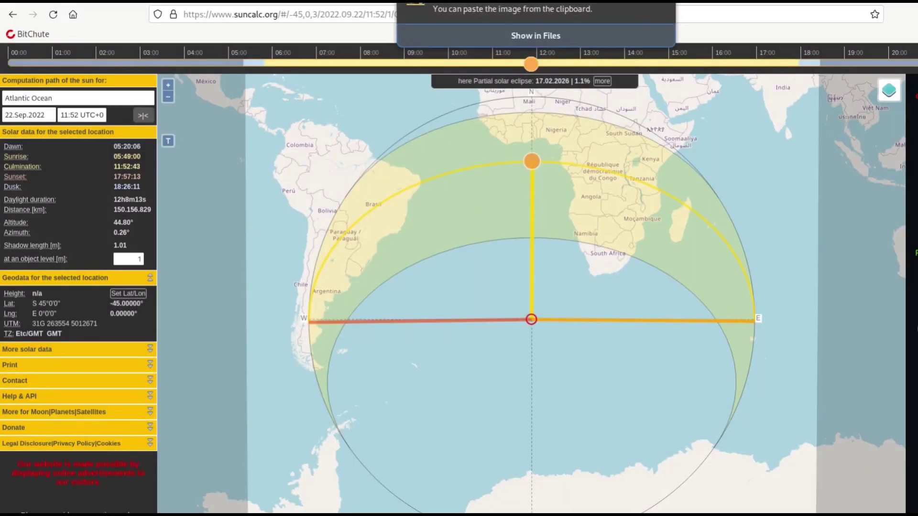
{"action": "left_click", "coordinate": [512, 9]}
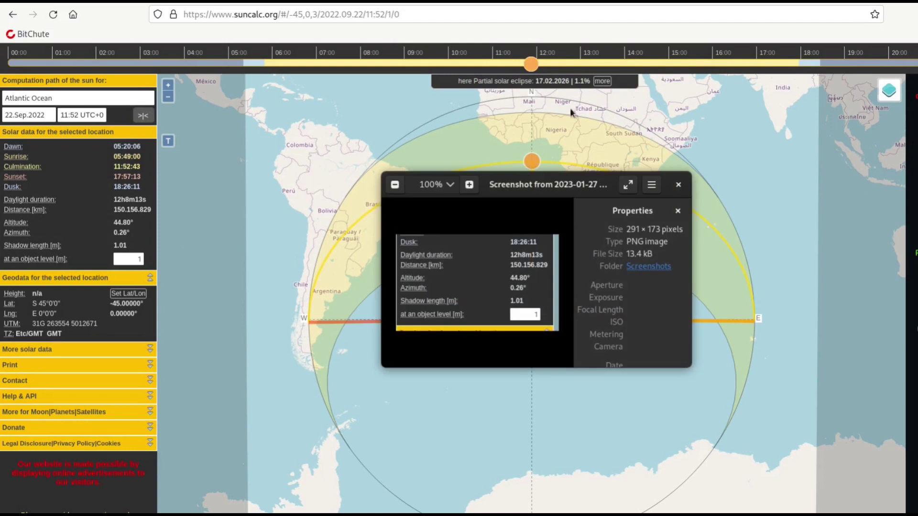
{"action": "left_click", "coordinate": [628, 184]}
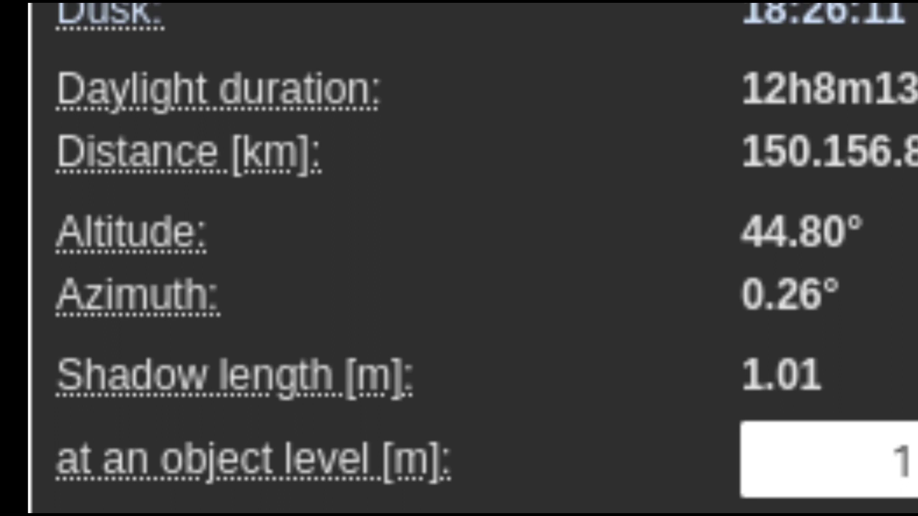
{"action": "key", "text": "Escape"}
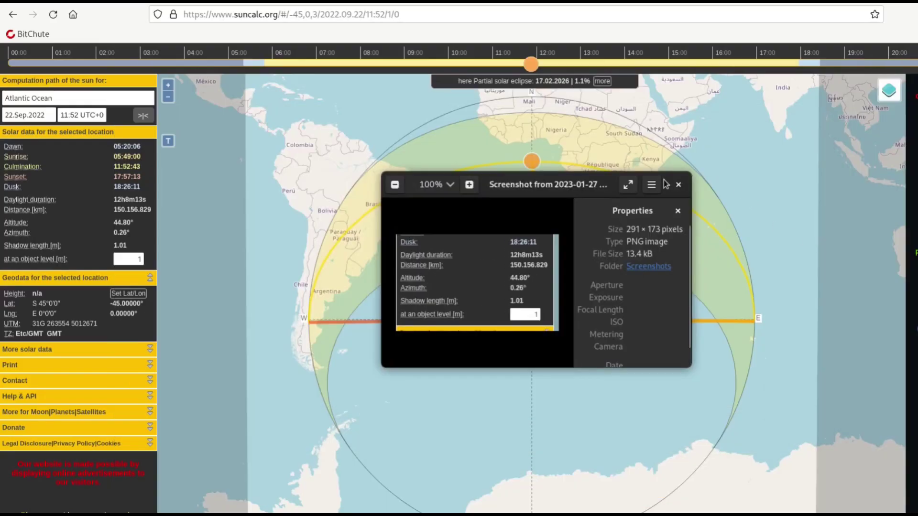
{"action": "left_click", "coordinate": [679, 185]}
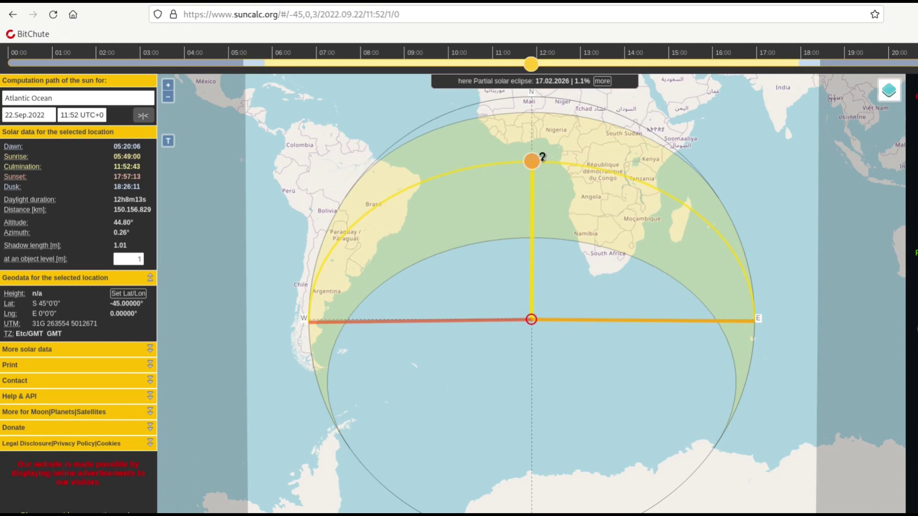